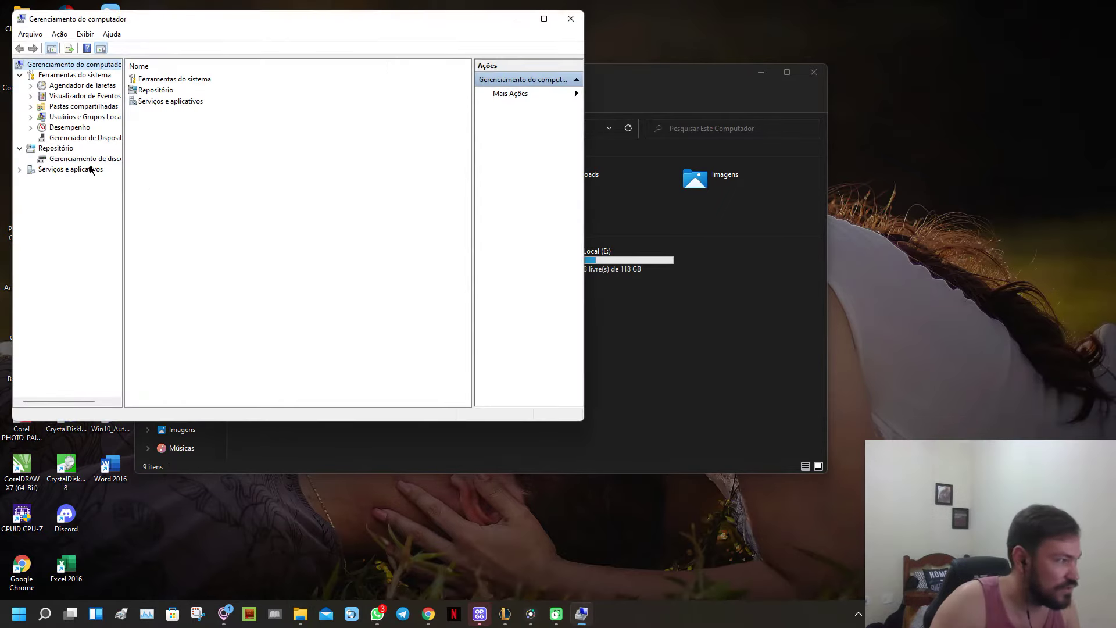
- Open Disk Management and examine the partitions on Disco 2
{"action": "left_click", "coordinate": [87, 160]}
{"action": "left_click_drag", "start_coordinate": [443, 24], "coordinate": [568, 24]}
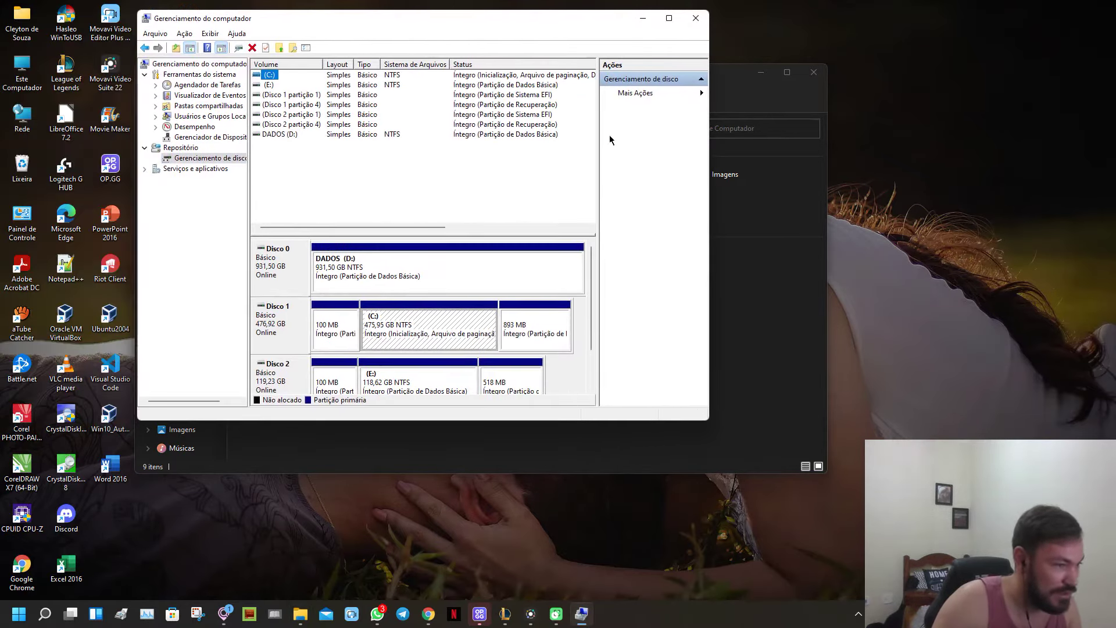
{"action": "left_click_drag", "start_coordinate": [592, 300], "coordinate": [592, 330]}
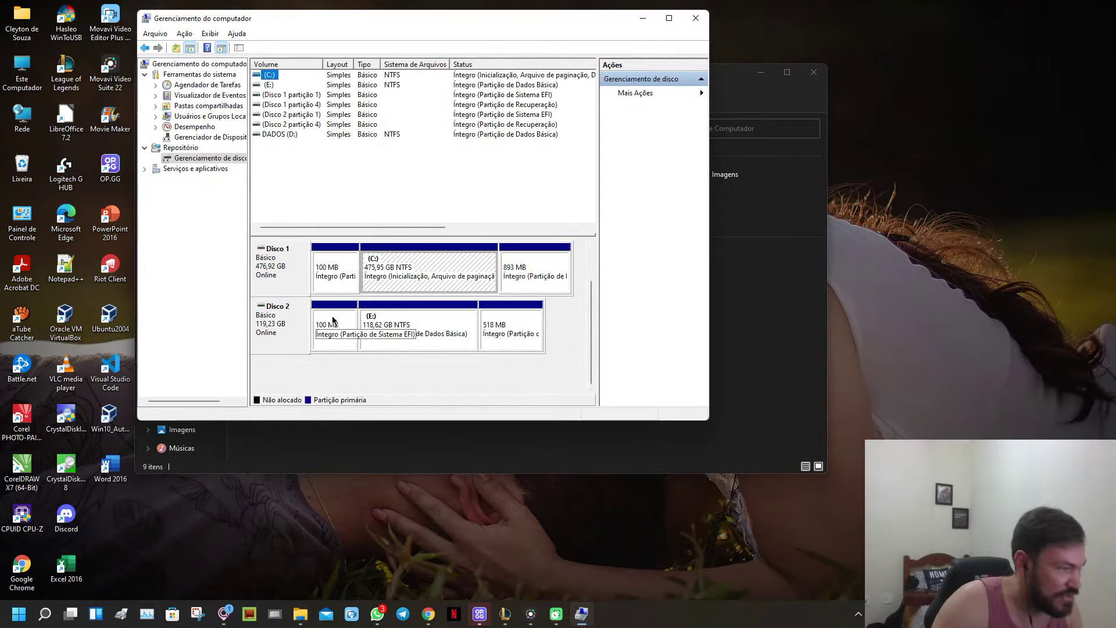
{"action": "left_click", "coordinate": [512, 320]}
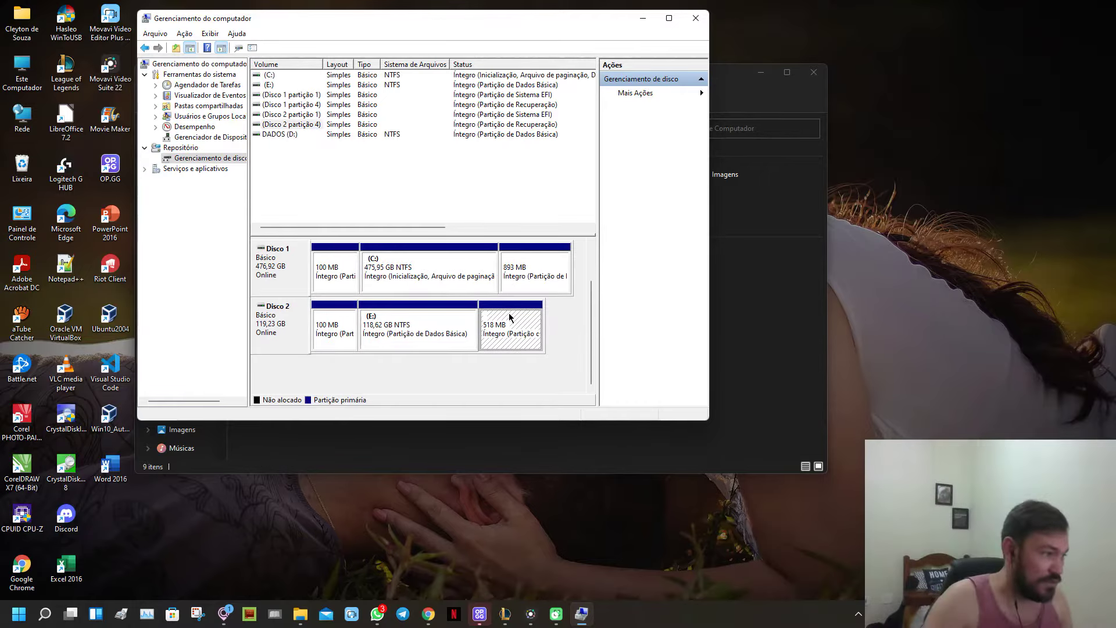
- Quick-format Disco Local (E:) as NTFS with the default allocation unit size from Este Computador
{"action": "left_click", "coordinate": [649, 22]}
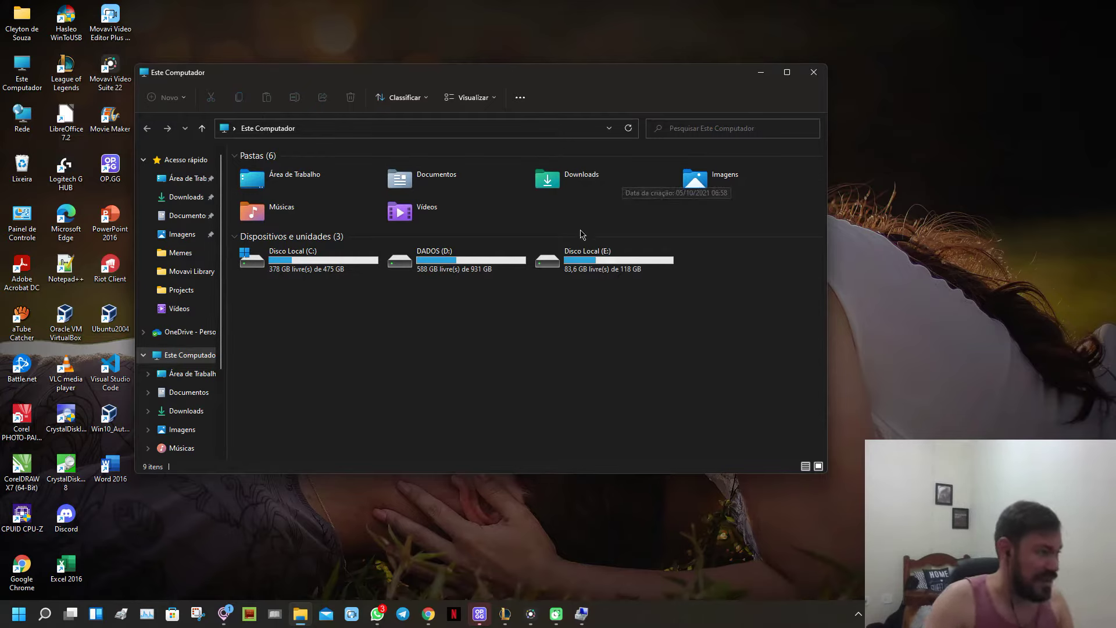
{"action": "right_click", "coordinate": [581, 265]}
{"action": "left_click", "coordinate": [624, 335]}
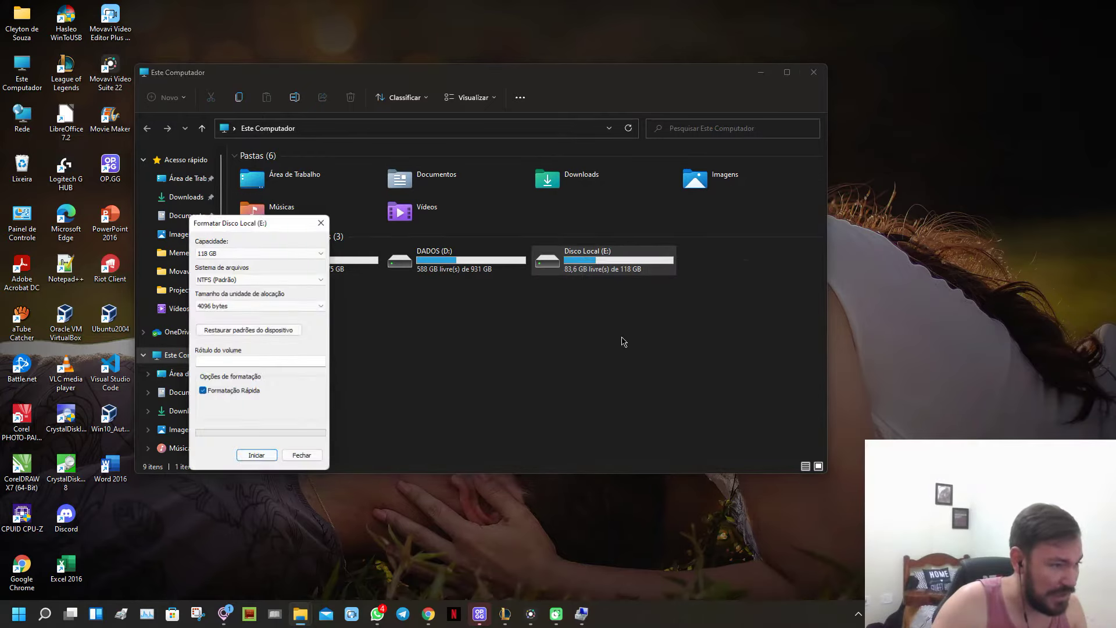
{"action": "left_click", "coordinate": [258, 459]}
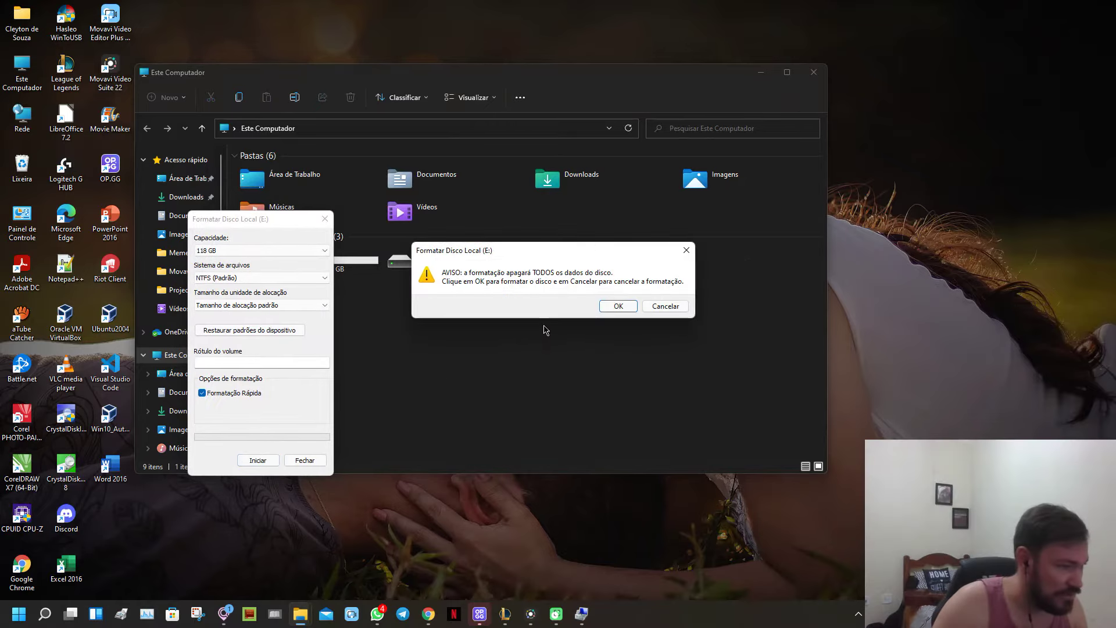
{"action": "left_click", "coordinate": [608, 307]}
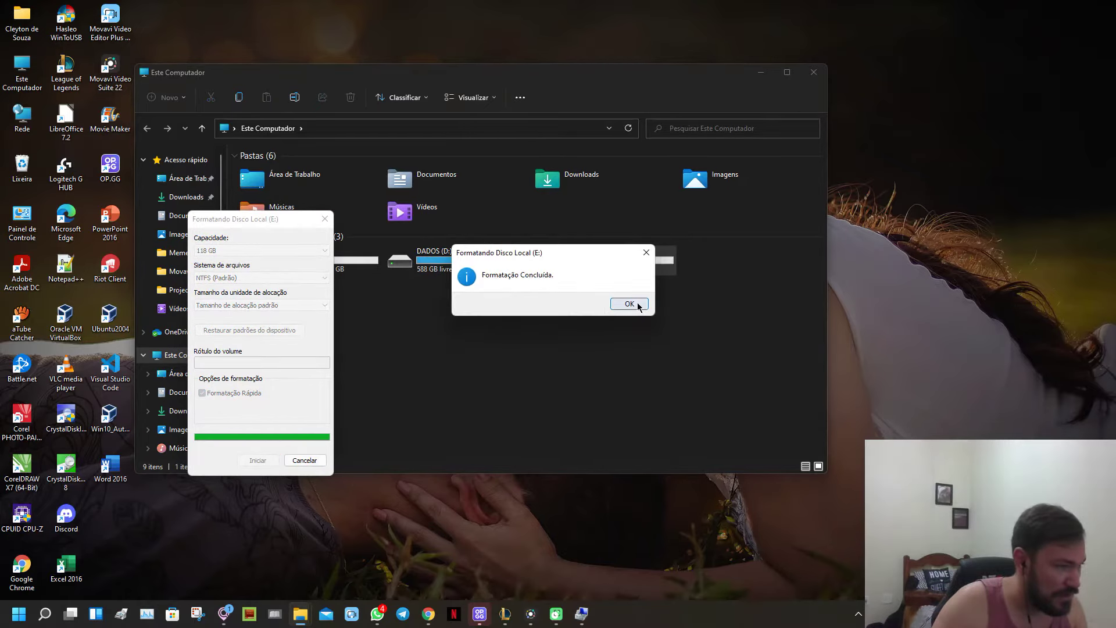
{"action": "left_click", "coordinate": [628, 304]}
{"action": "left_click", "coordinate": [325, 218]}
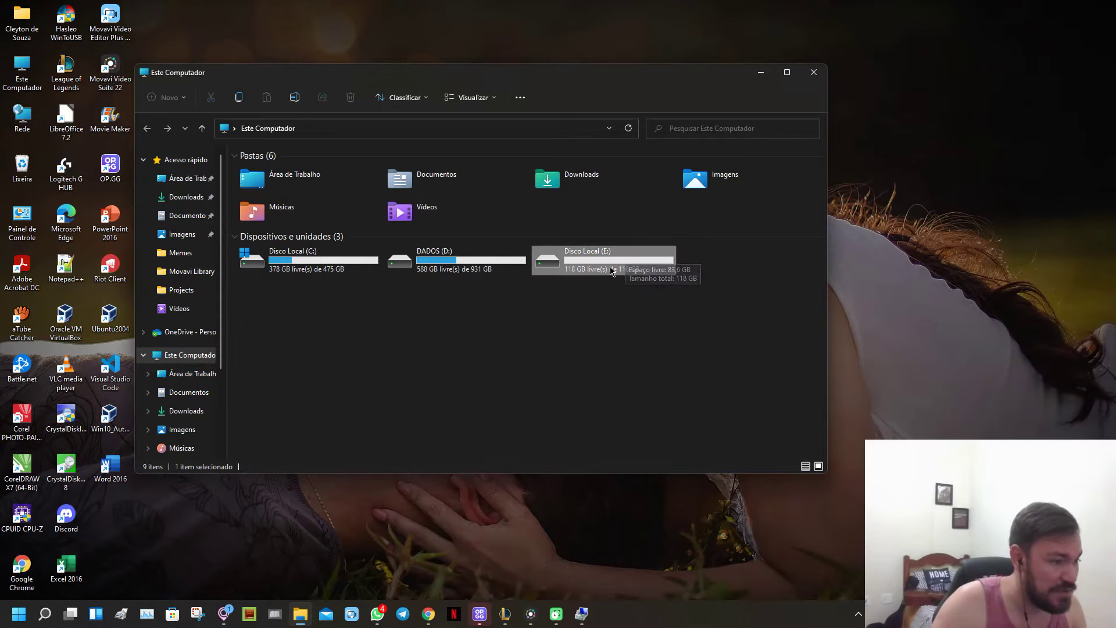
- Recheck the partitions on Disco 2 in Disk Management, and close Computer Management
{"action": "left_click", "coordinate": [581, 613]}
{"action": "left_click", "coordinate": [487, 378]}
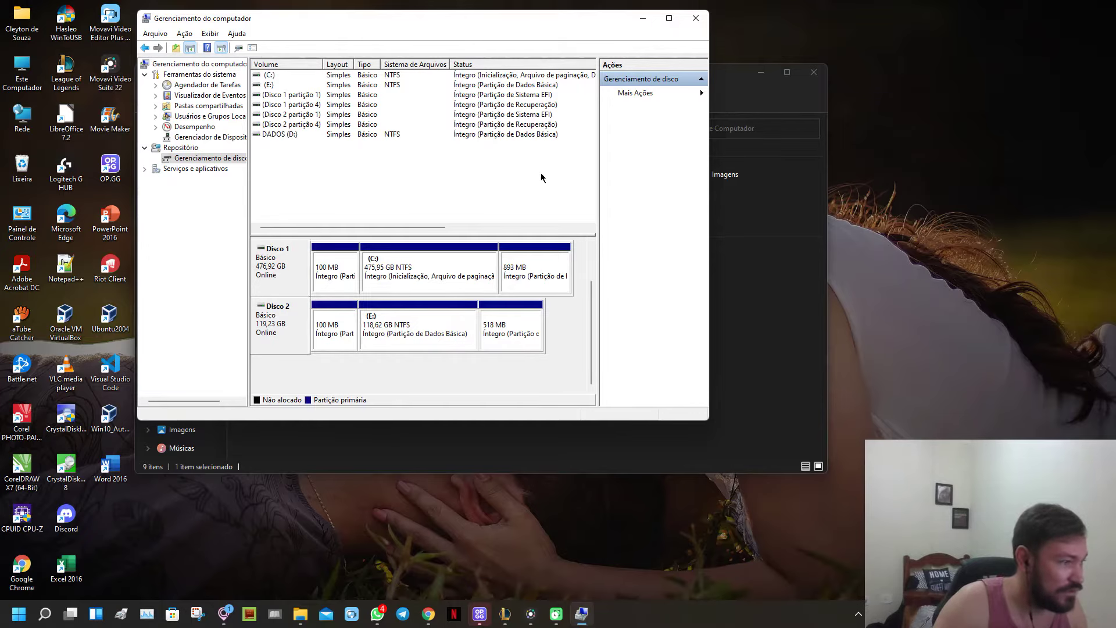
{"action": "left_click", "coordinate": [695, 21]}
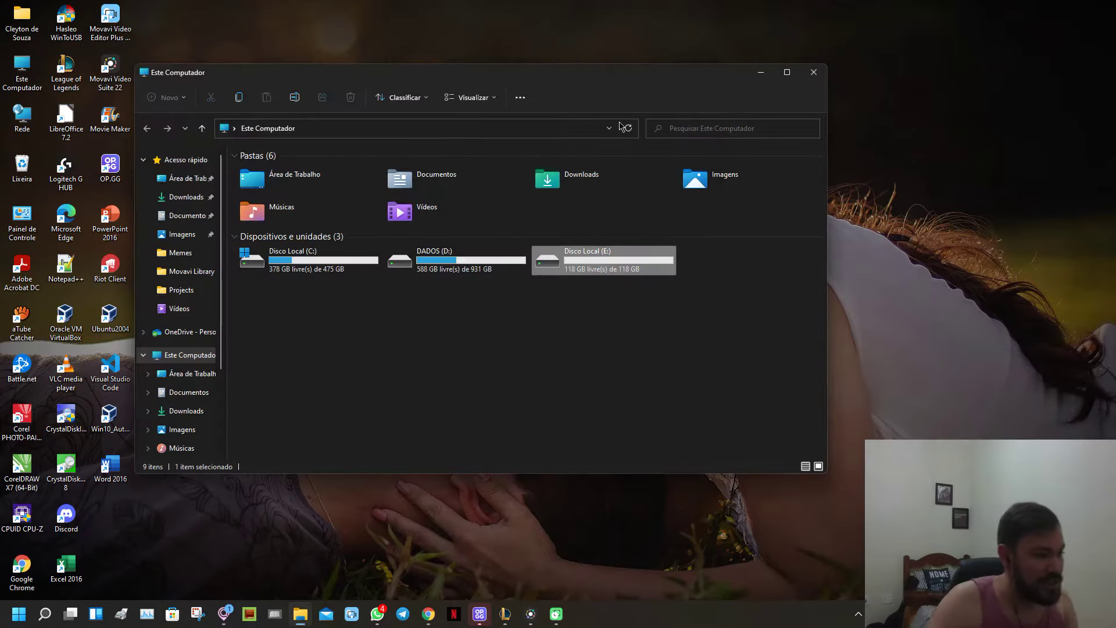
{"action": "left_click_drag", "start_coordinate": [563, 77], "coordinate": [571, 72]}
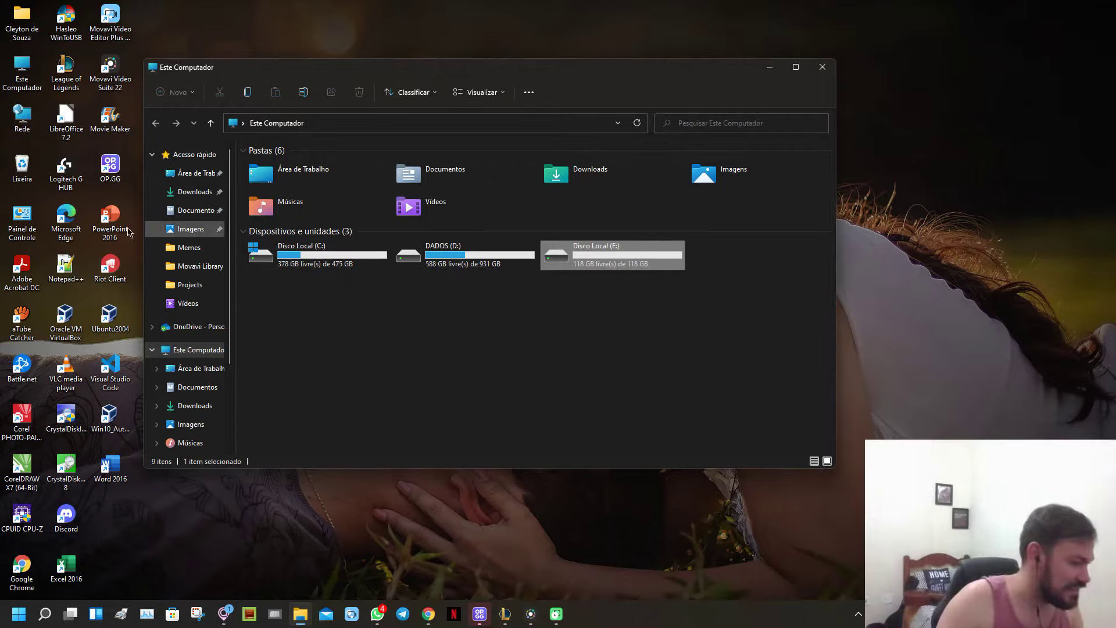
- Start diskpart in an administrator Command Prompt and list the disks with "list disk"
{"action": "double_click", "coordinate": [66, 468]}
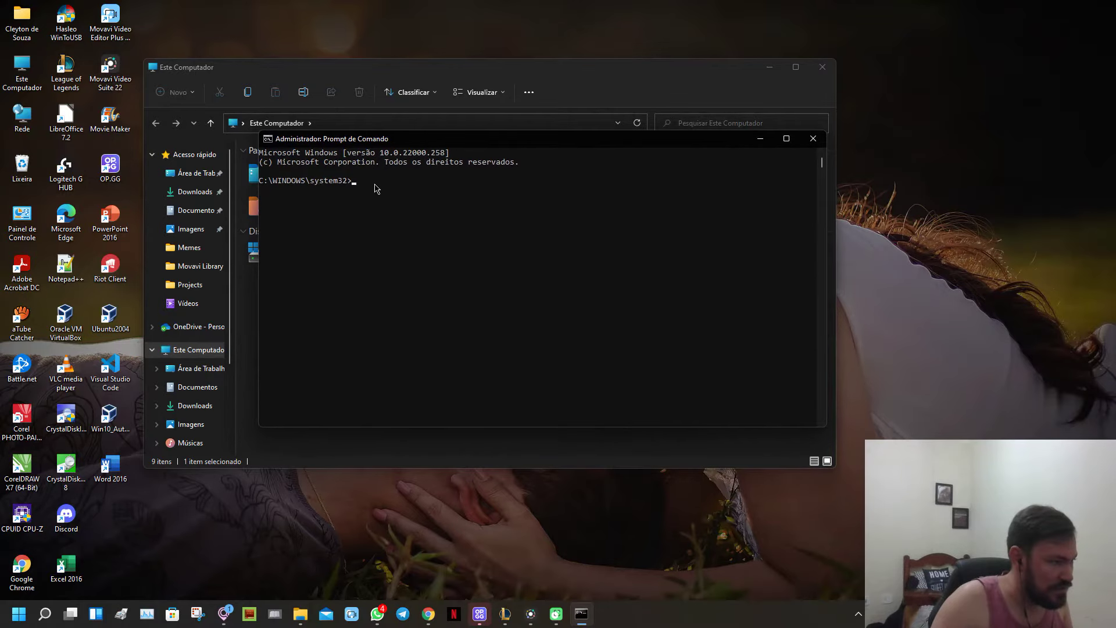
{"action": "left_click", "coordinate": [373, 181]}
{"action": "key", "text": "Escape"}
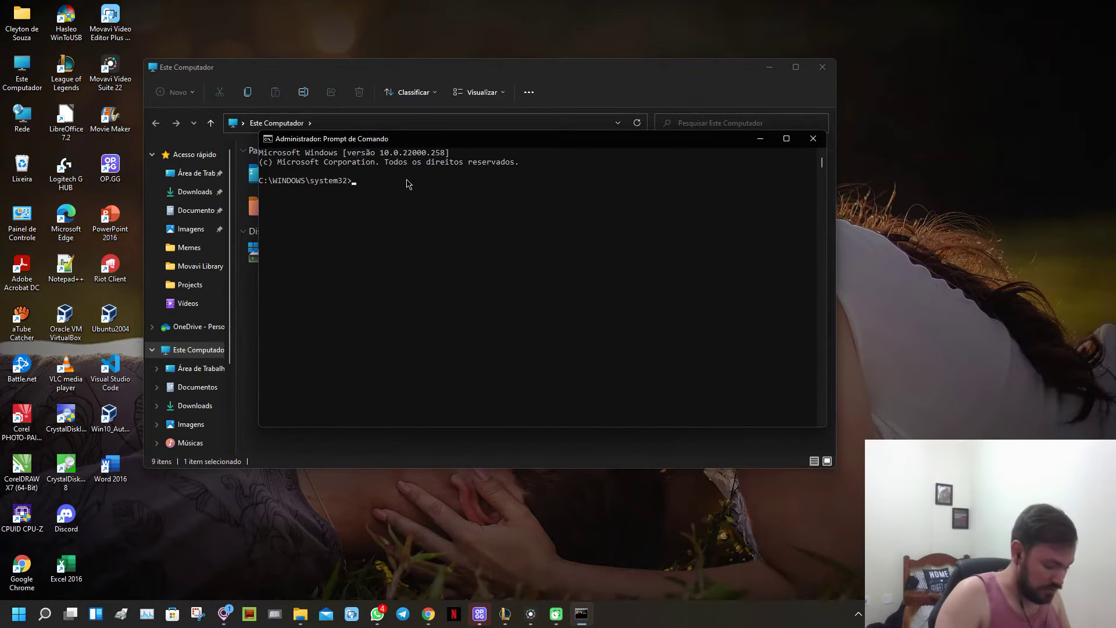
{"action": "type", "text": "dis"}
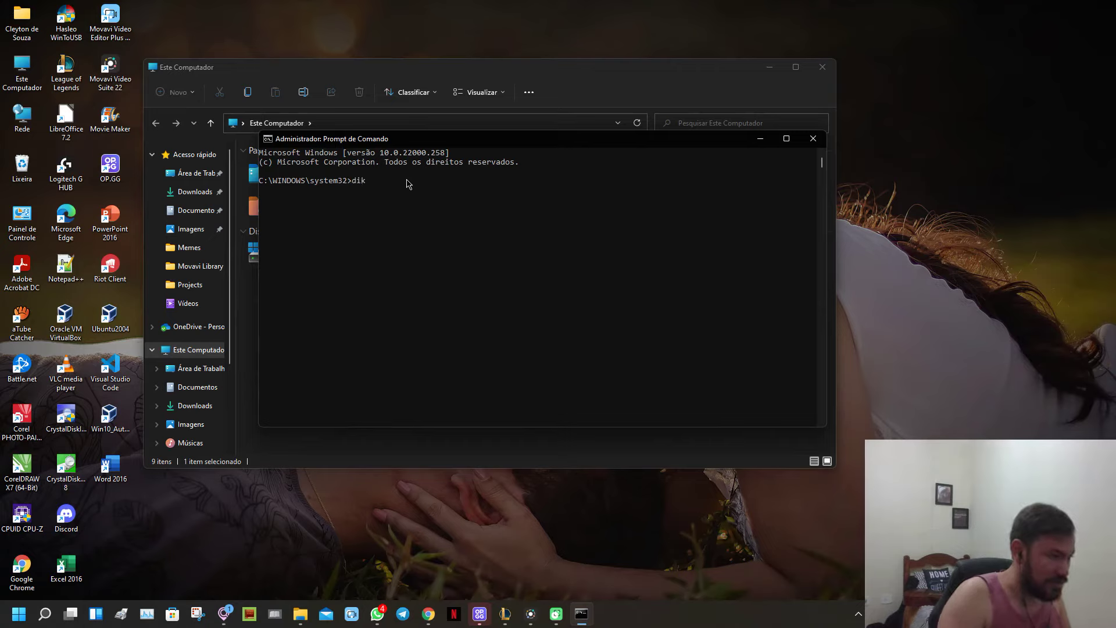
{"action": "type", "text": "k"}
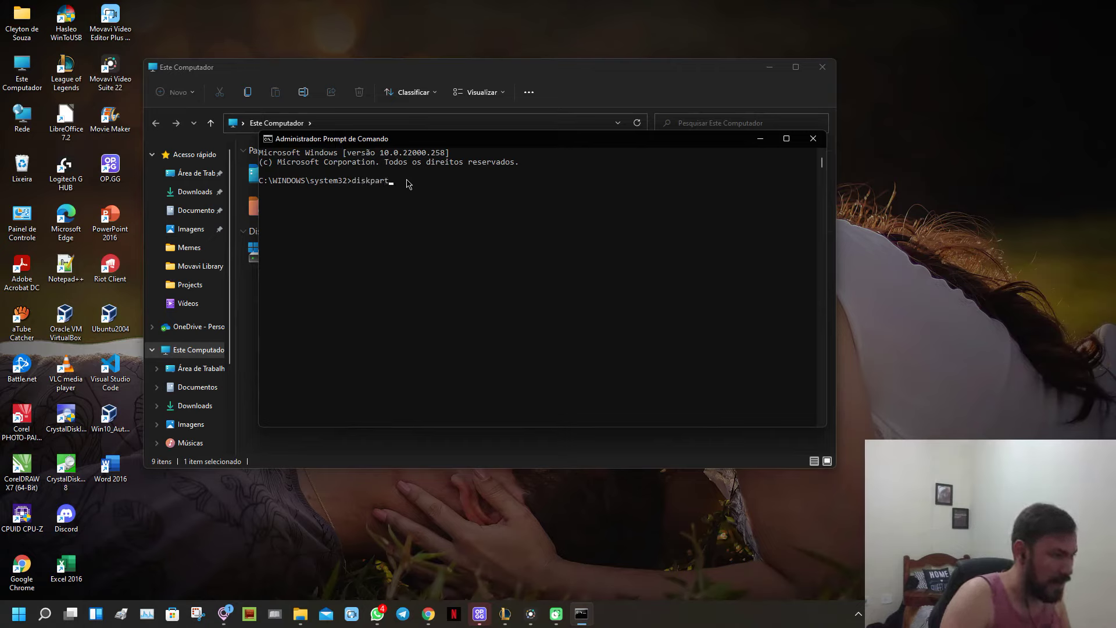
{"action": "type", "text": "part"}
{"action": "key", "text": "Return"}
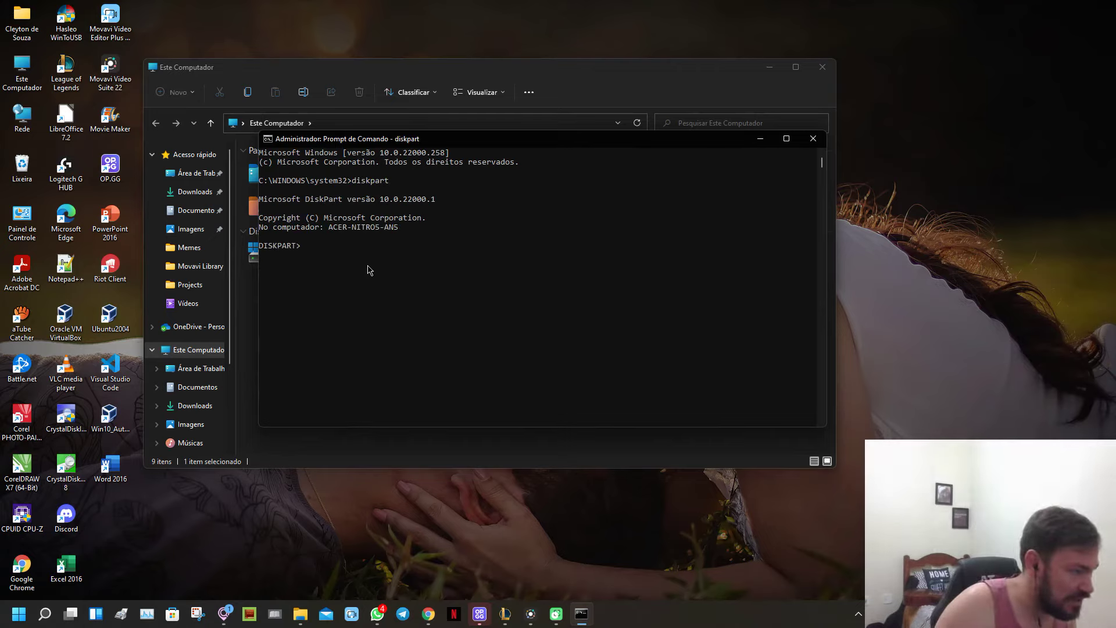
{"action": "left_click_drag", "start_coordinate": [499, 145], "coordinate": [556, 127]}
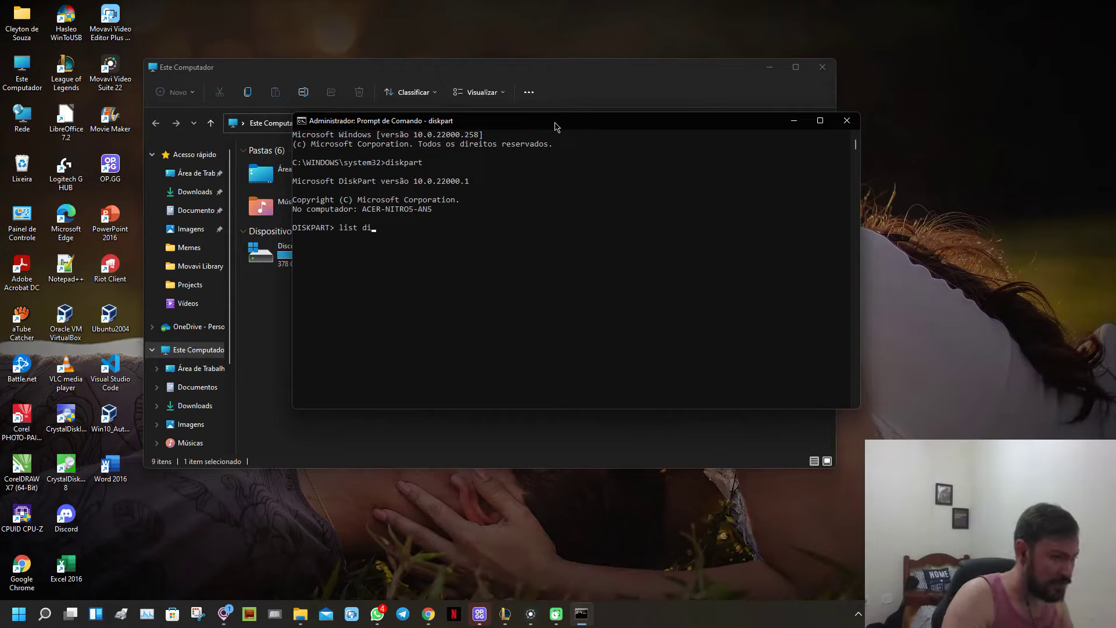
{"action": "key", "text": "Return"}
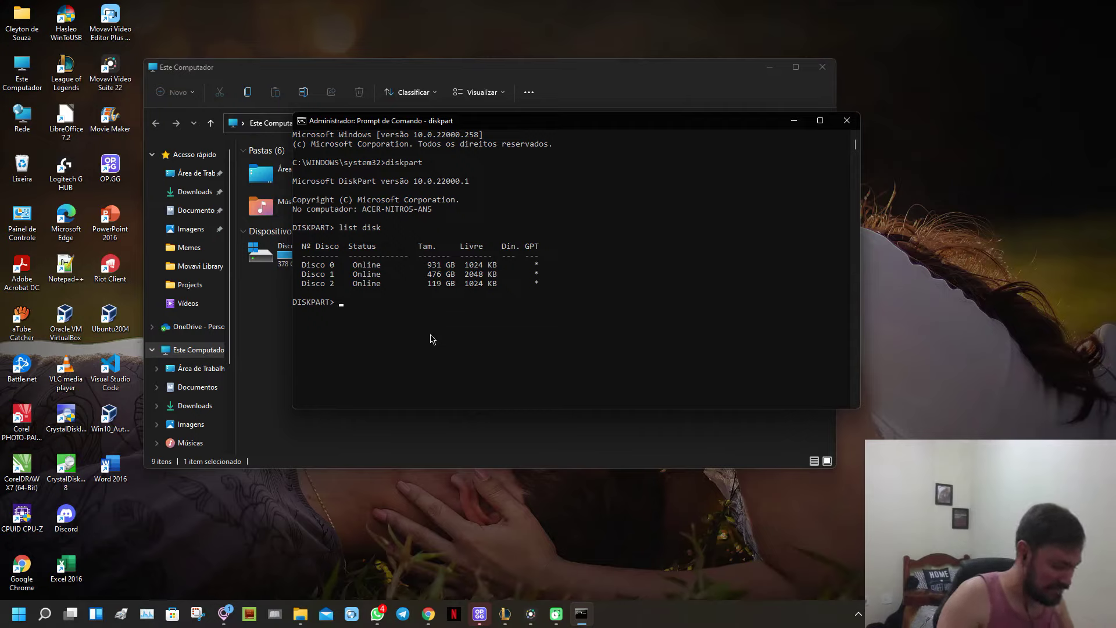
- Select disk 2 in DiskPart and erase all its partitions with the "clean" command
{"action": "type", "text": "select"}
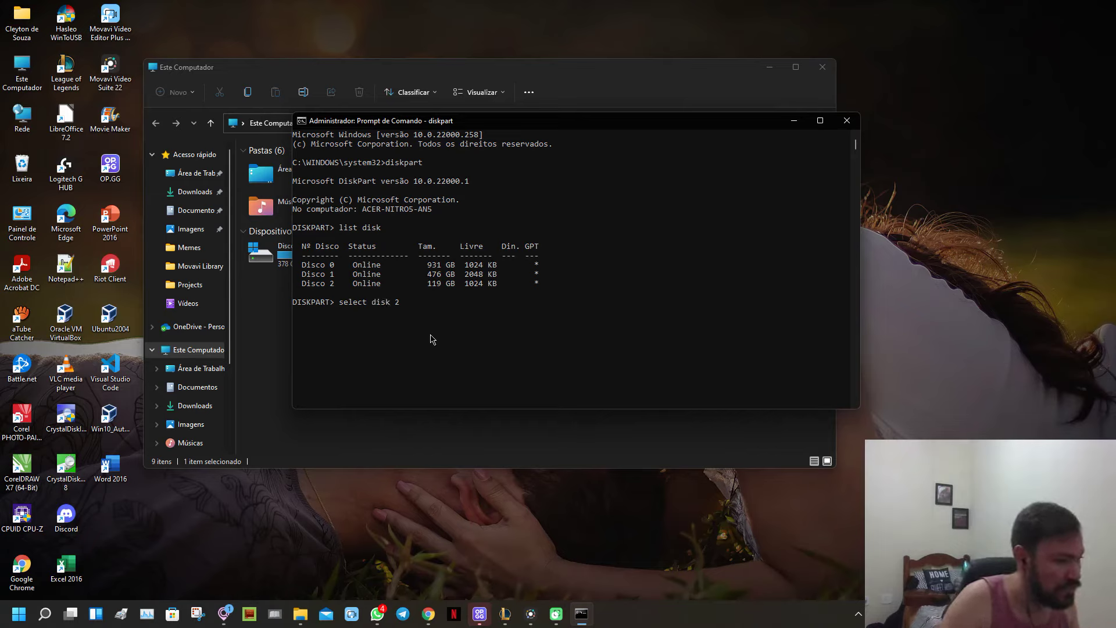
{"action": "type", "text": " disk 2"}
{"action": "key", "text": "Return"}
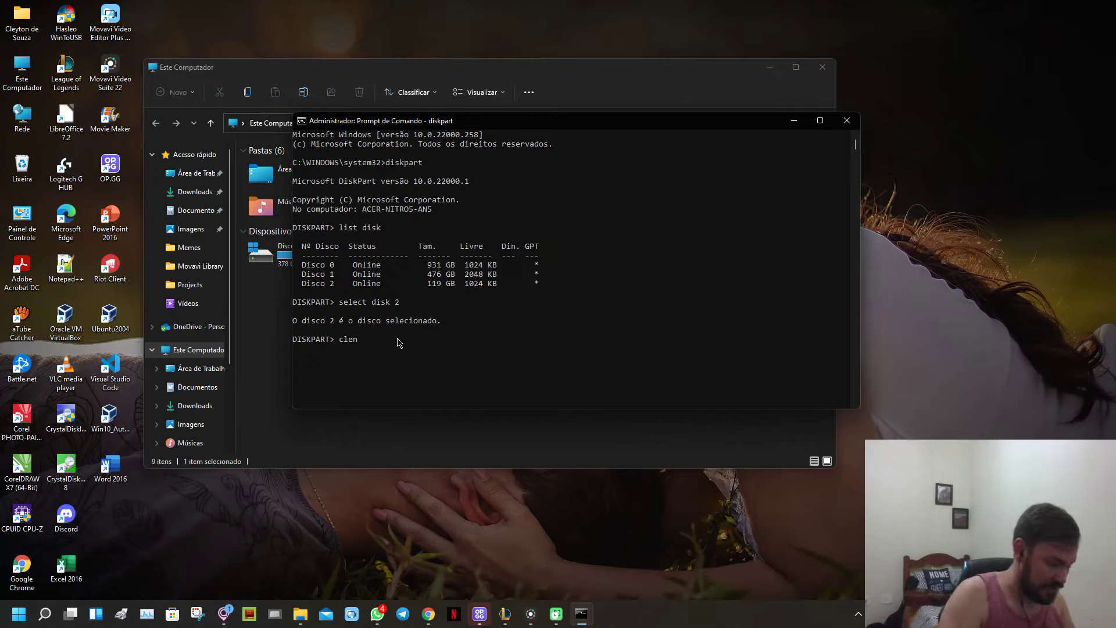
{"action": "key", "text": "Return"}
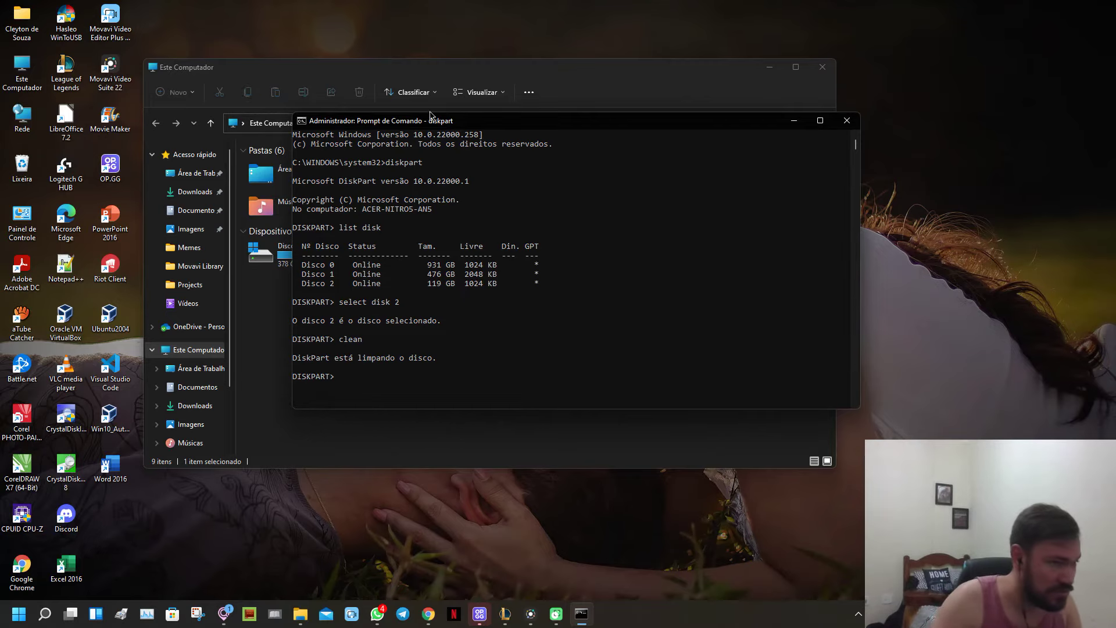
{"action": "left_click", "coordinate": [794, 121]}
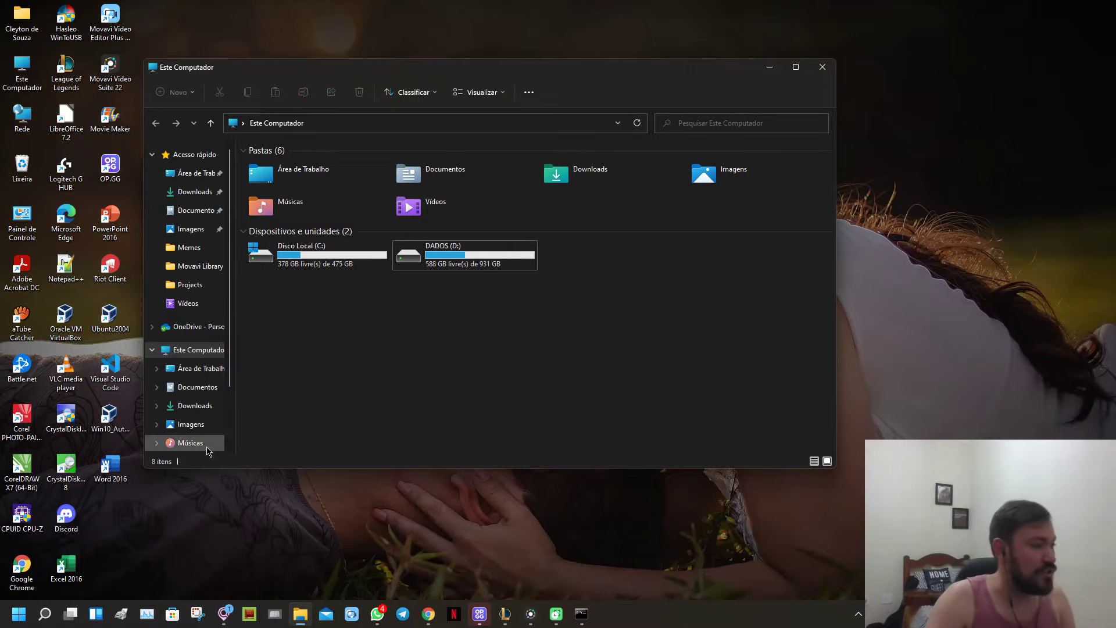
- Reopen Disk Management from Computer Management and initialize Disco 2 with the GPT partition style
{"action": "right_click", "coordinate": [23, 70]}
{"action": "key", "text": "Escape"}
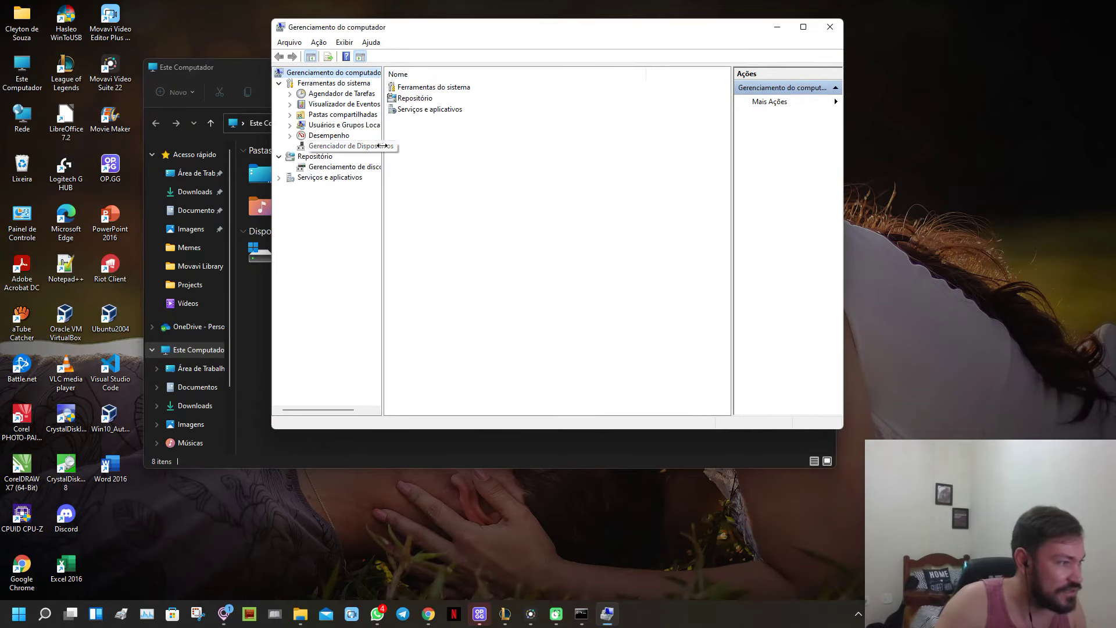
{"action": "left_click_drag", "start_coordinate": [384, 145], "coordinate": [436, 145]}
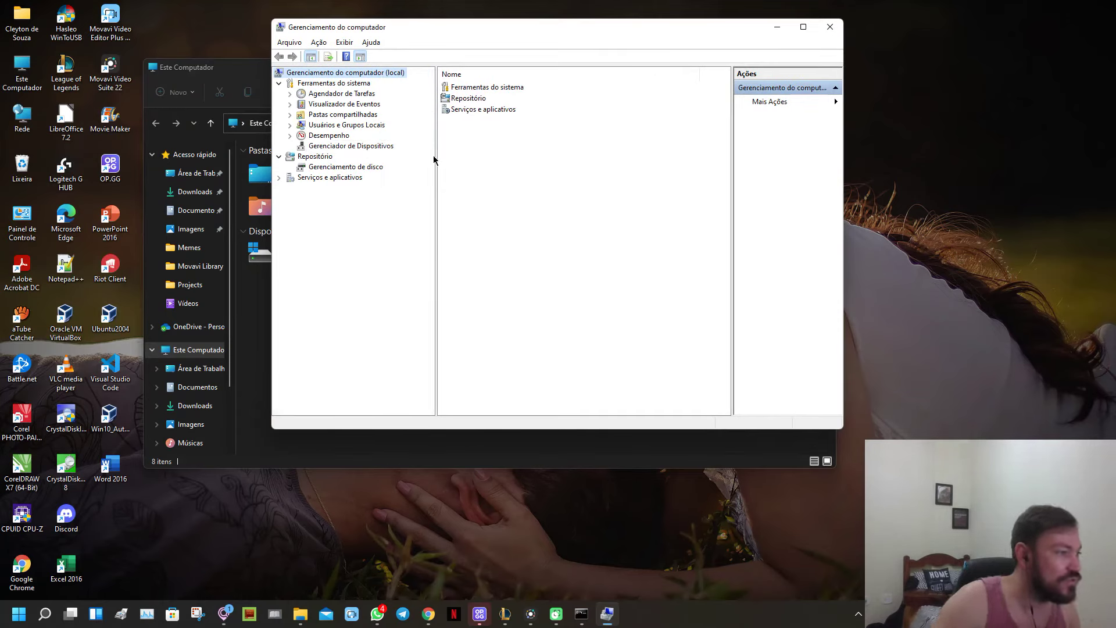
{"action": "left_click", "coordinate": [367, 168]}
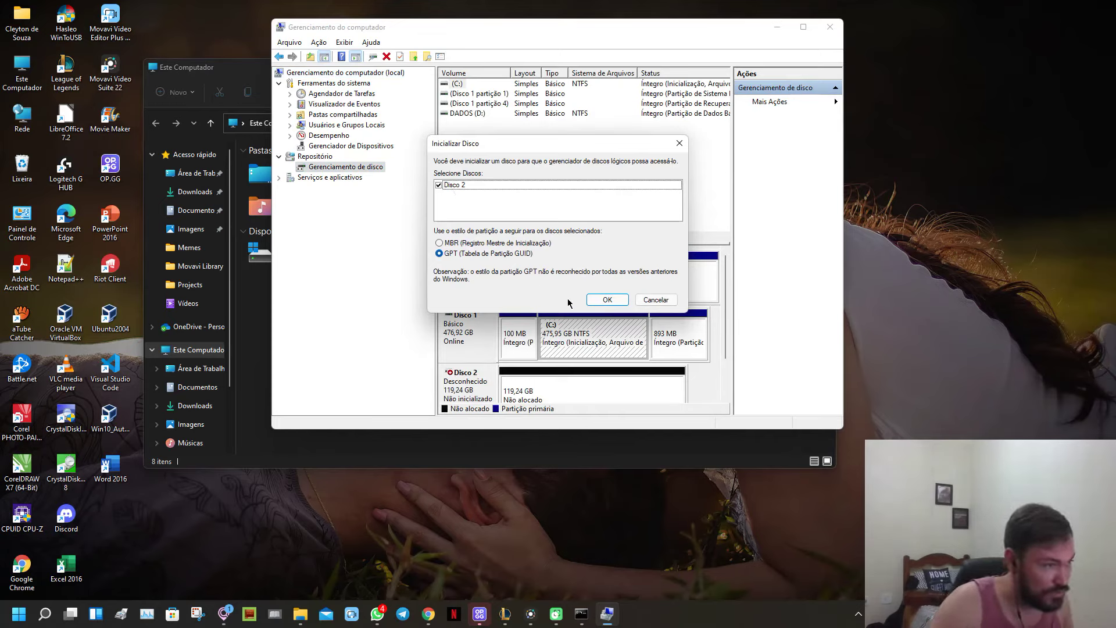
{"action": "left_click", "coordinate": [608, 299]}
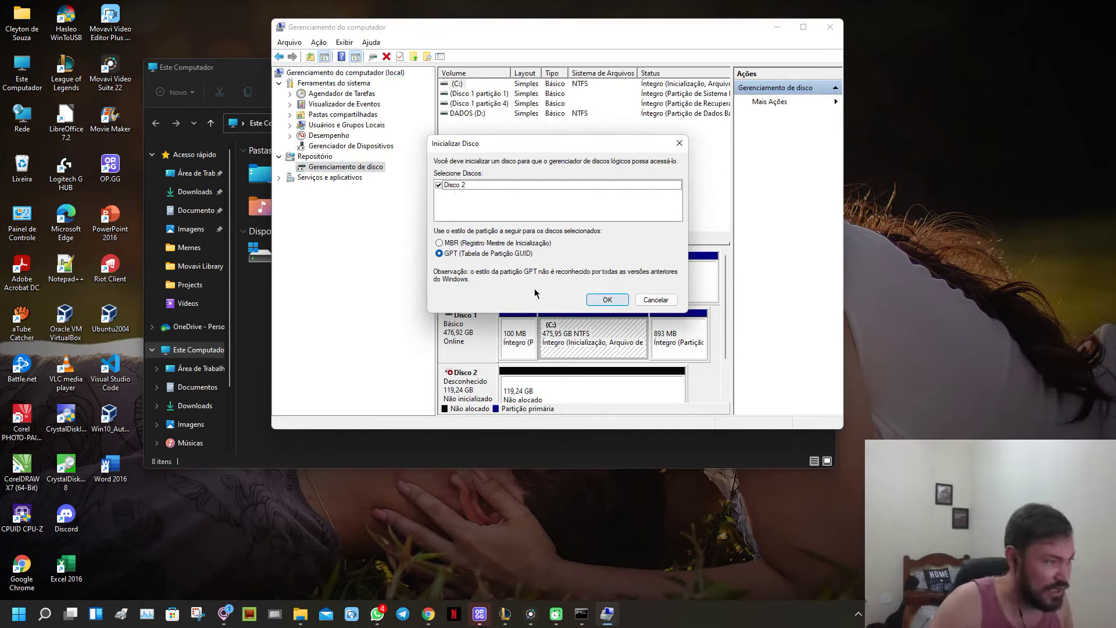
{"action": "left_click", "coordinate": [610, 299]}
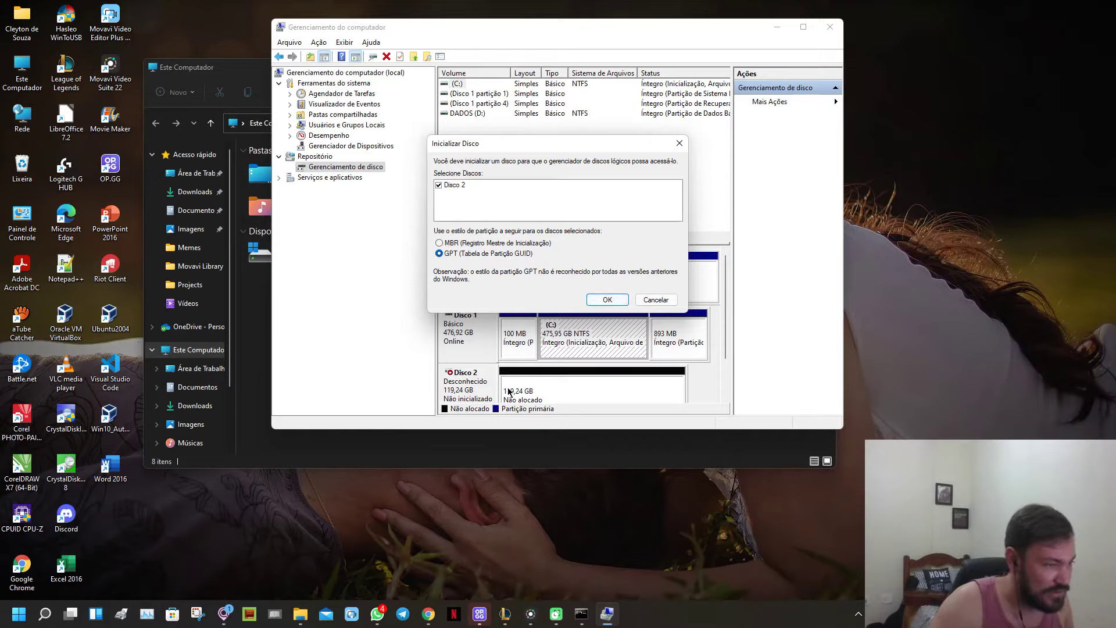
{"action": "left_click", "coordinate": [607, 300]}
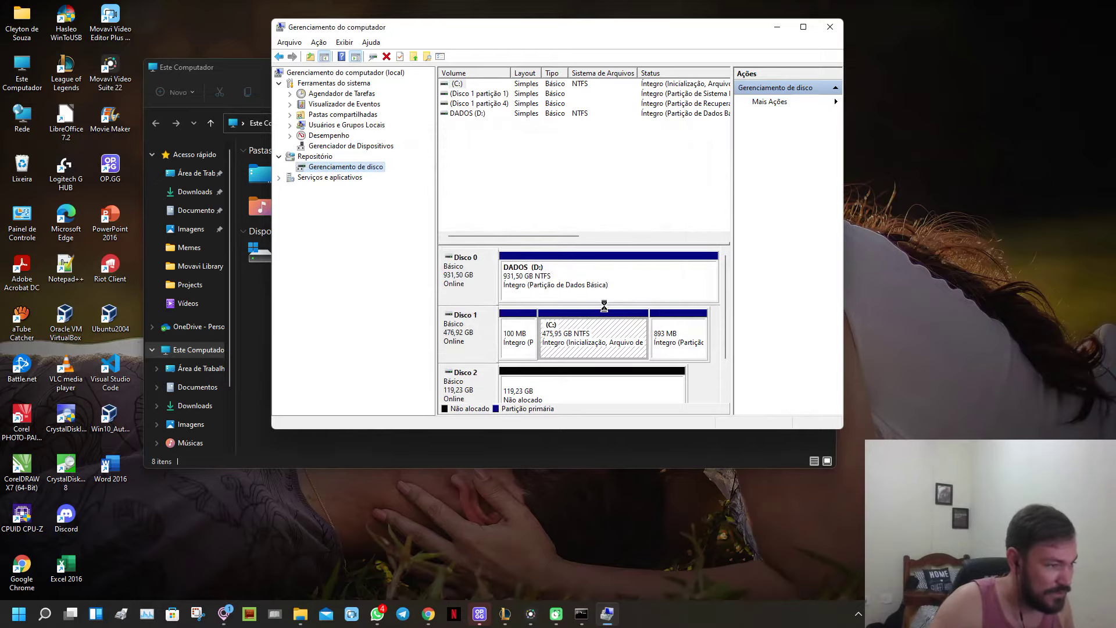
{"action": "left_click_drag", "start_coordinate": [683, 44], "coordinate": [680, 36]}
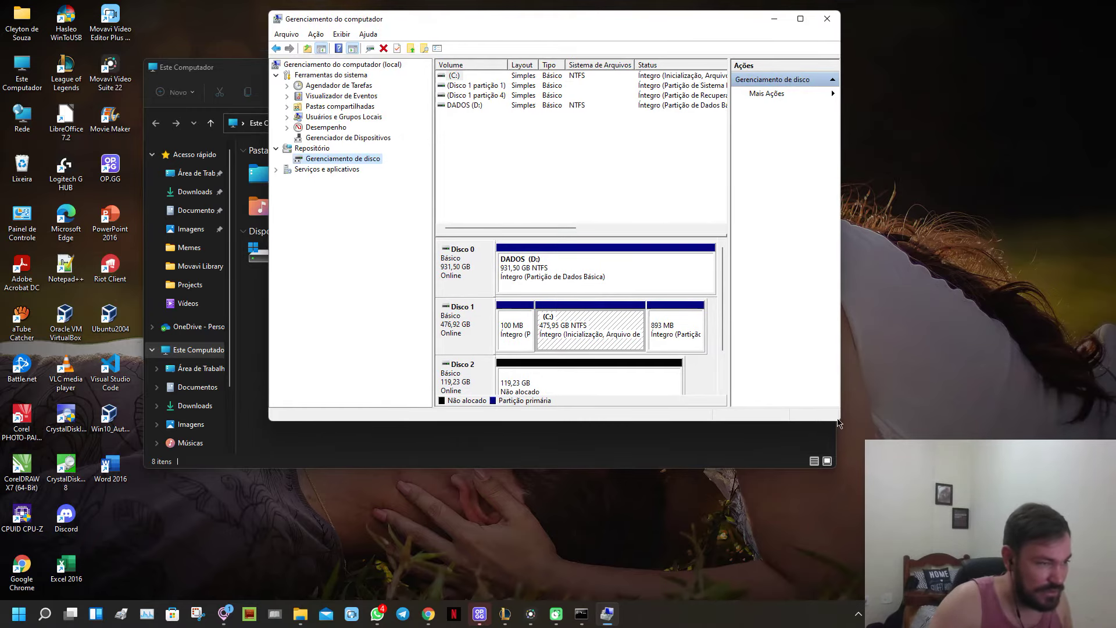
{"action": "left_click_drag", "start_coordinate": [724, 298], "coordinate": [724, 319]}
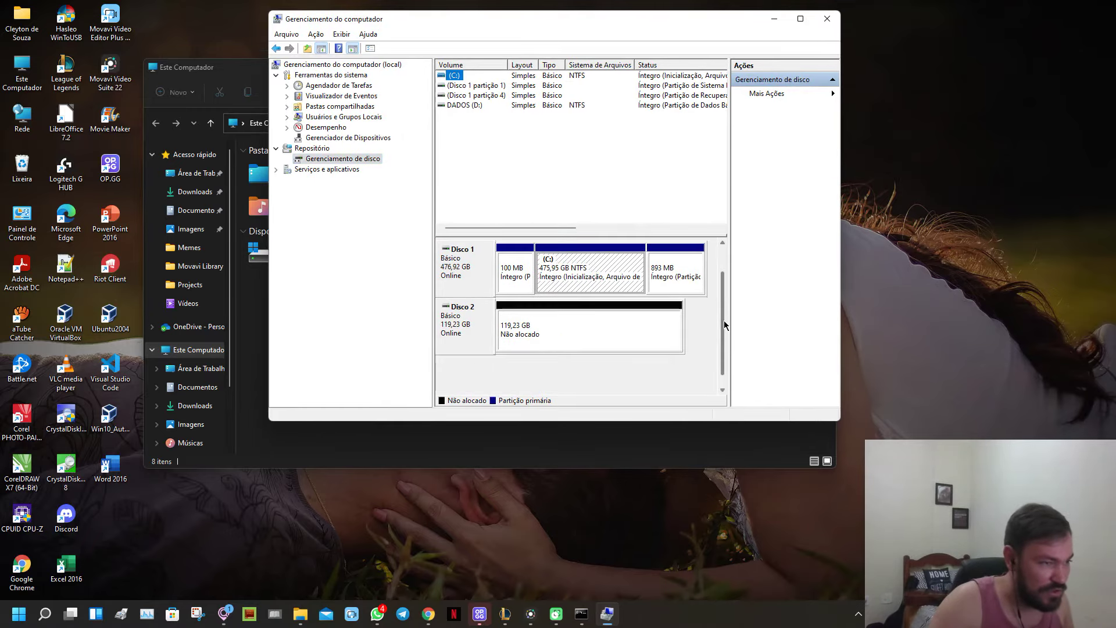
{"action": "right_click", "coordinate": [607, 329]}
{"action": "left_click", "coordinate": [639, 336]}
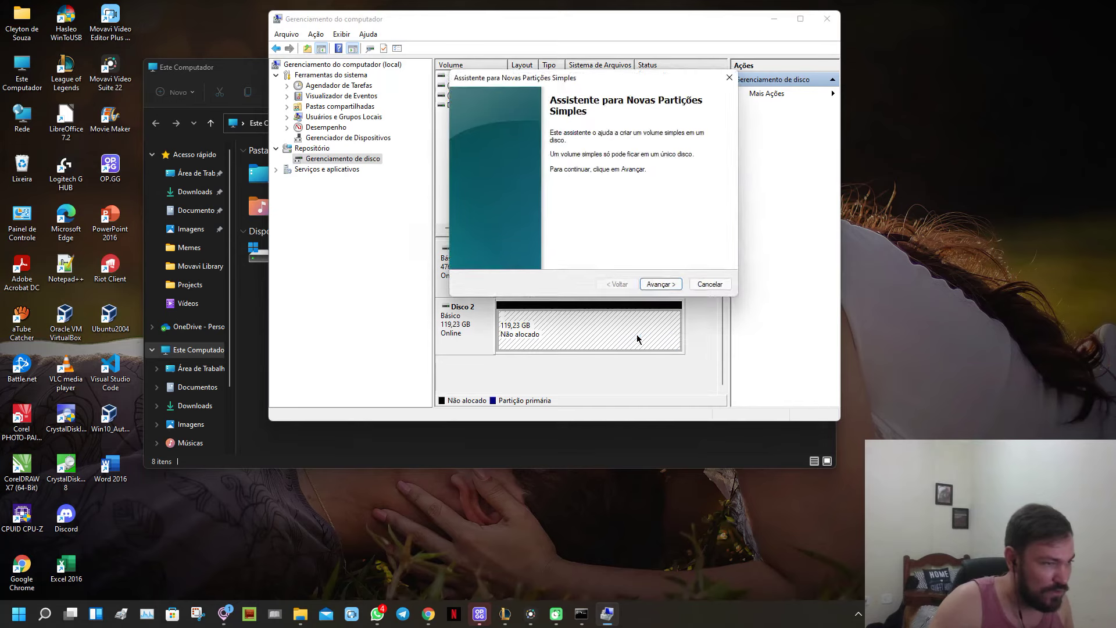
{"action": "left_click", "coordinate": [710, 284]}
- Create a 122087 MB simple volume in Disco 2's unallocated space with letter E, NTFS, default allocation size, label "Novo volume" and quick format
{"action": "right_click", "coordinate": [588, 325]}
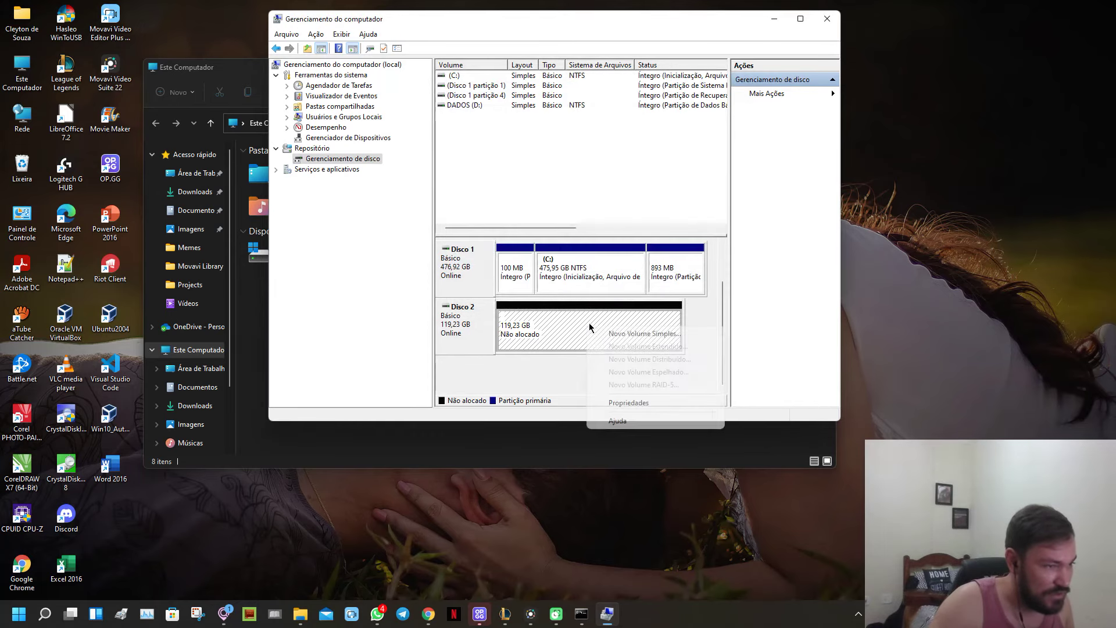
{"action": "left_click", "coordinate": [620, 335]}
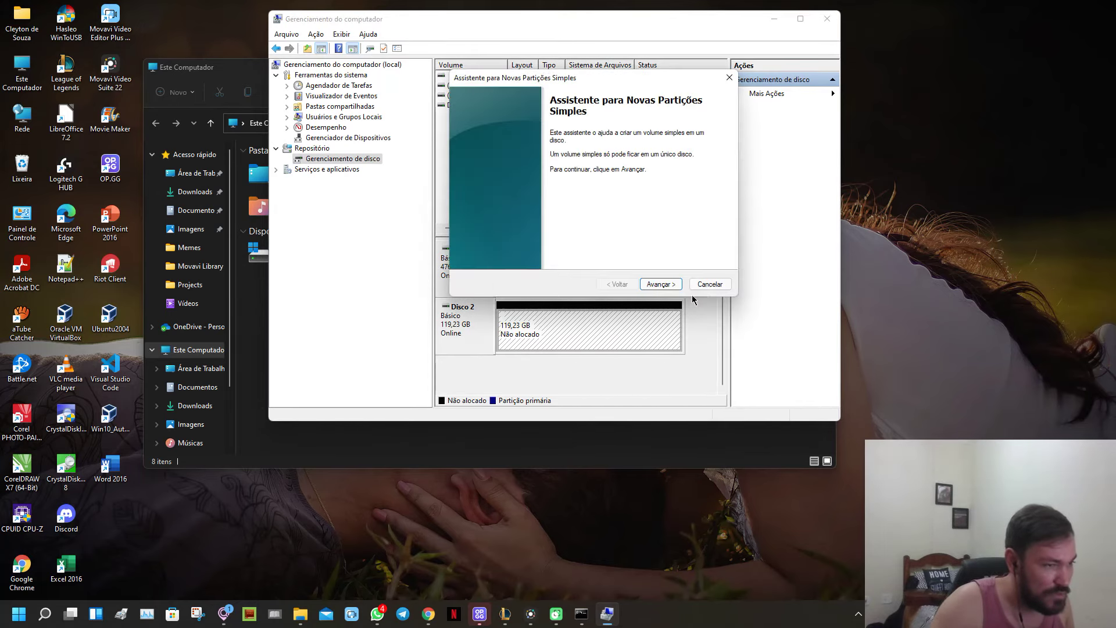
{"action": "left_click", "coordinate": [661, 284]}
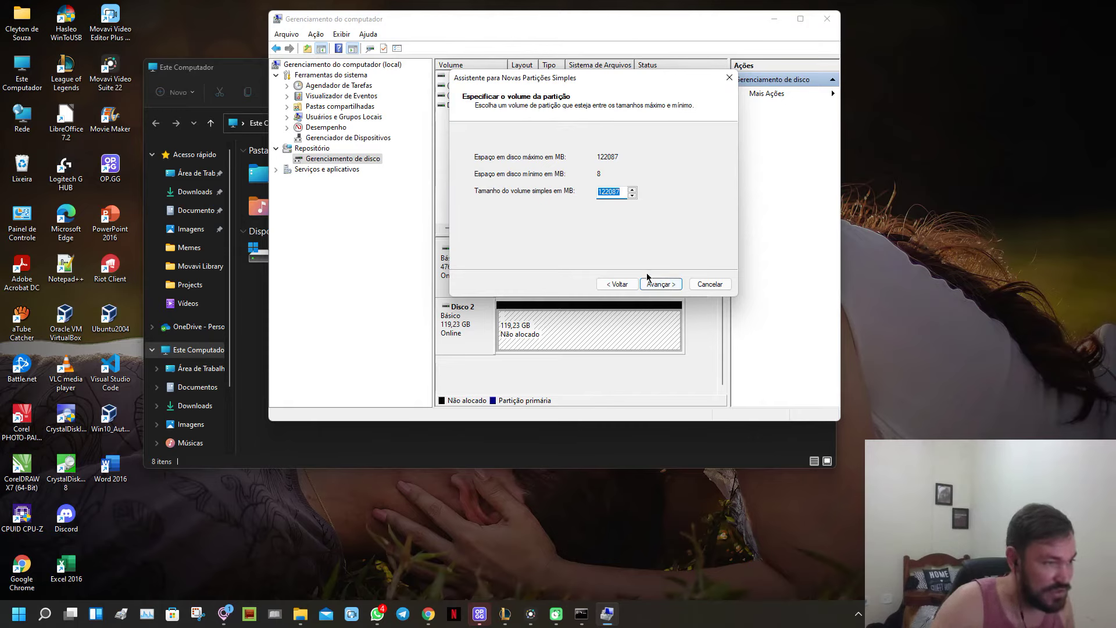
{"action": "left_click", "coordinate": [657, 284]}
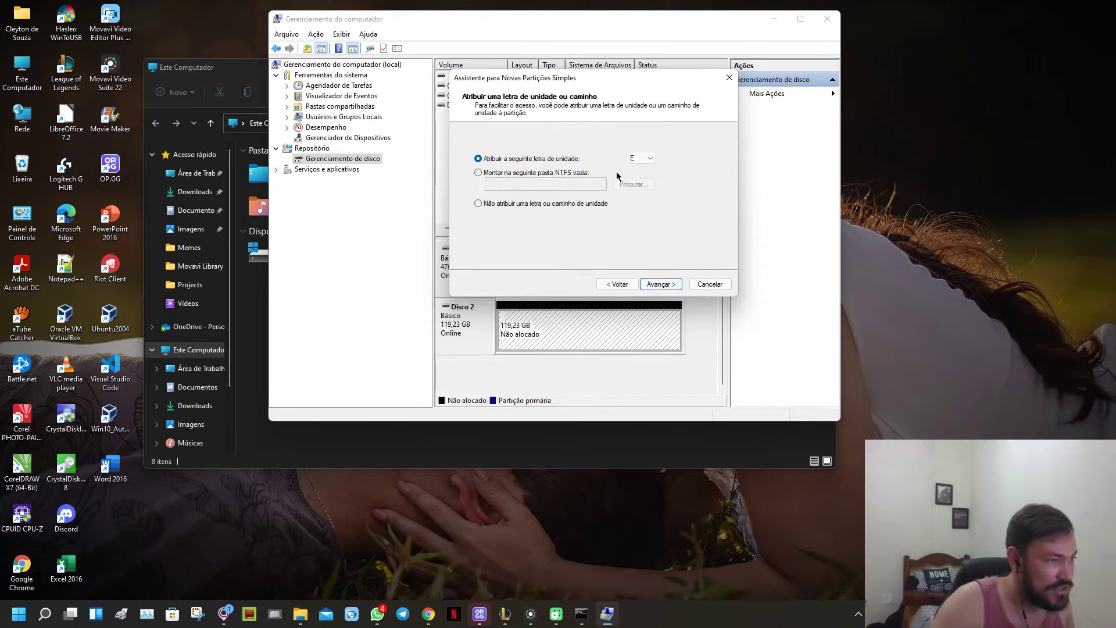
{"action": "left_click", "coordinate": [660, 284]}
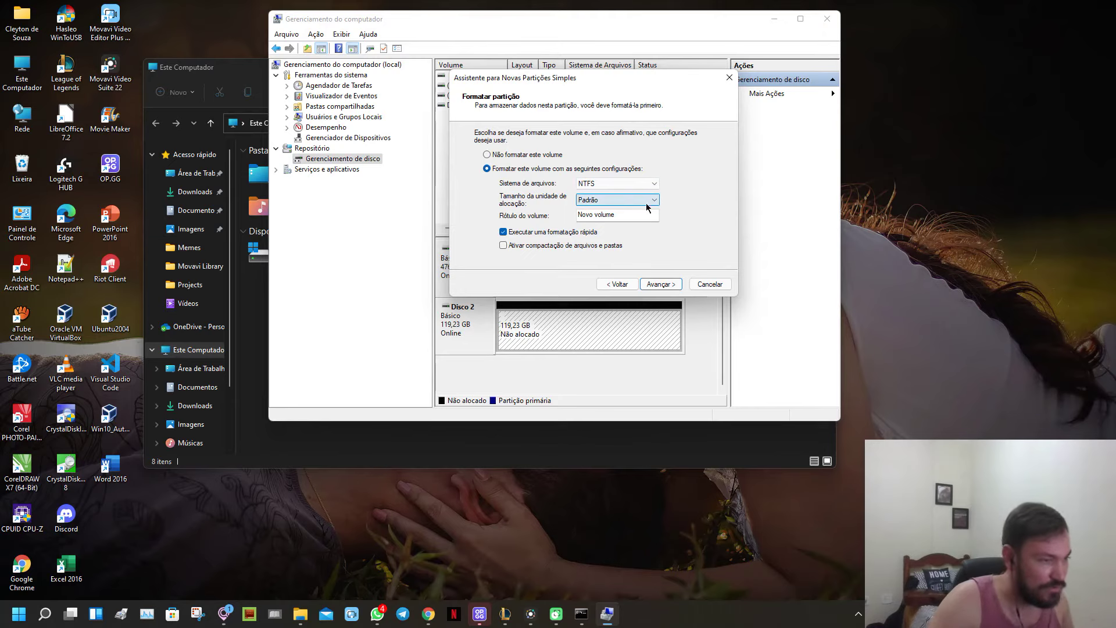
{"action": "left_click", "coordinate": [660, 284]}
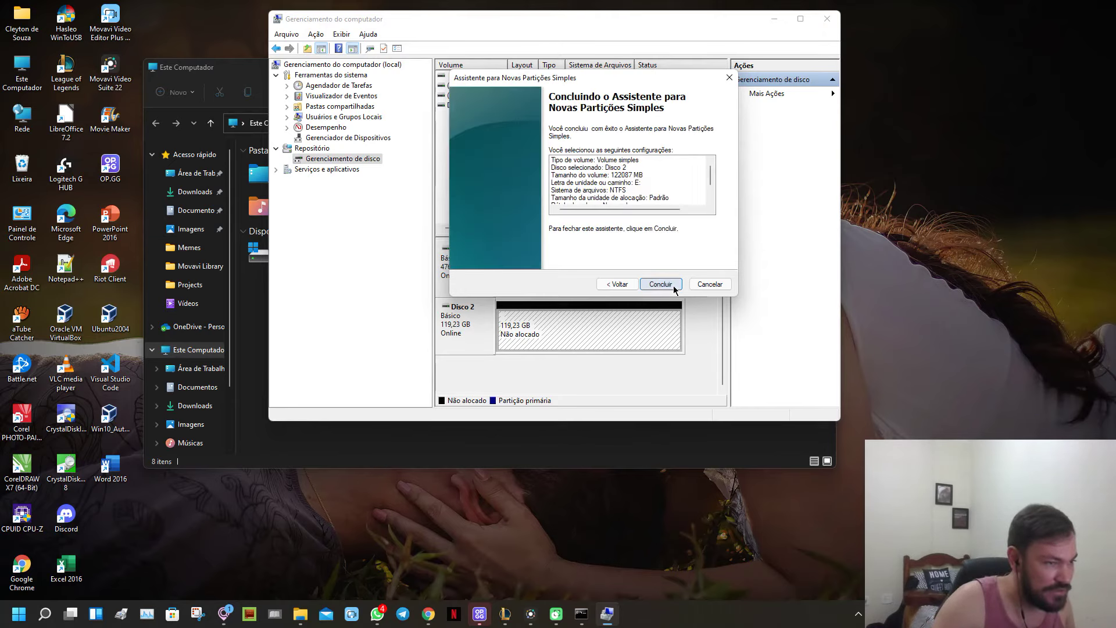
{"action": "left_click", "coordinate": [660, 285]}
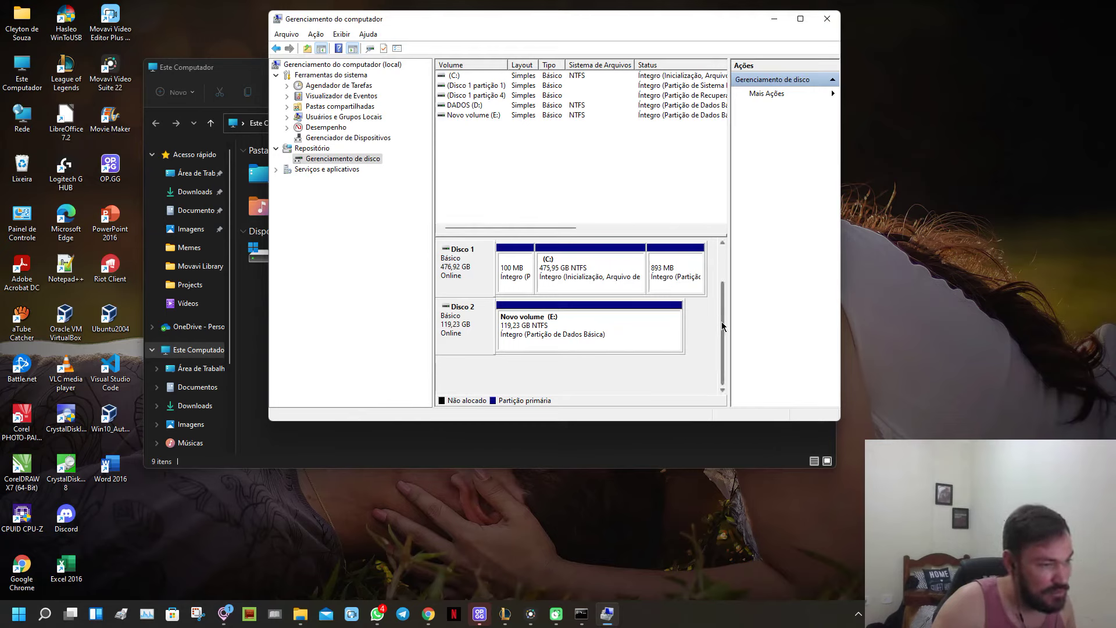
- Check the new E: volume in Disk Management and in Este Computador
{"action": "mouse_move", "coordinate": [721, 316]}
{"action": "left_mouse_down"}
{"action": "mouse_move", "coordinate": [721, 290]}
{"action": "mouse_move", "coordinate": [721, 337]}
{"action": "left_mouse_up"}
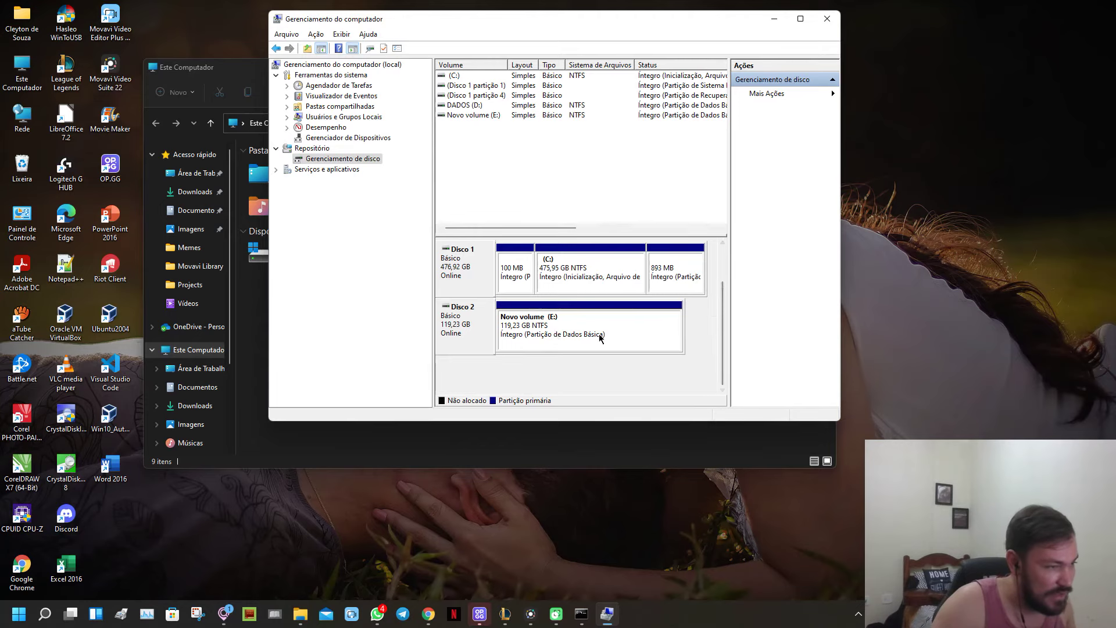
{"action": "double_click", "coordinate": [17, 72]}
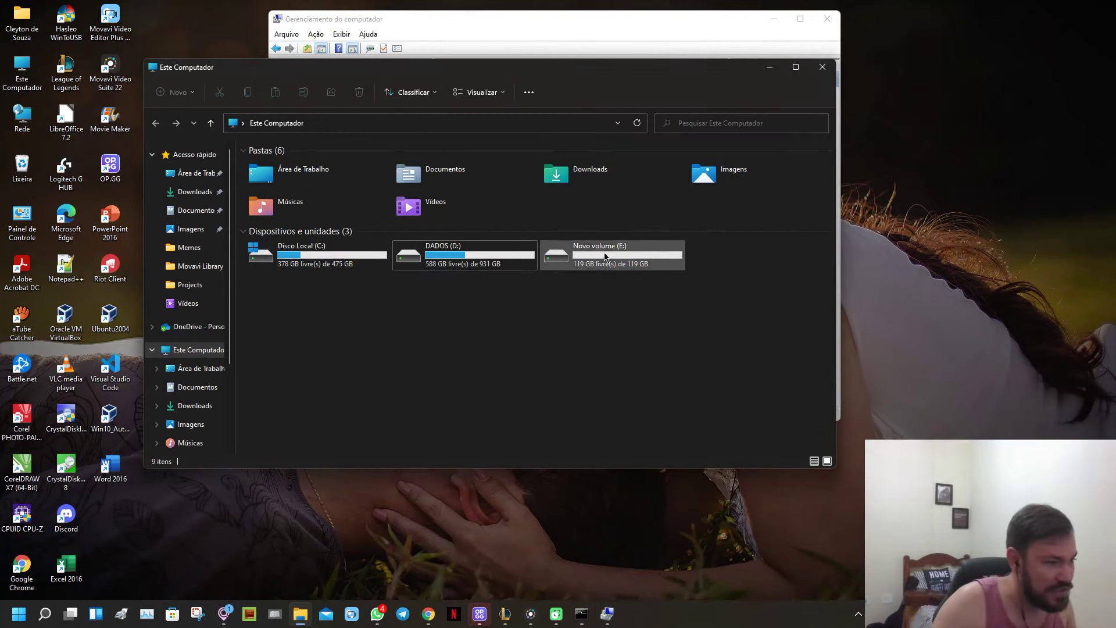